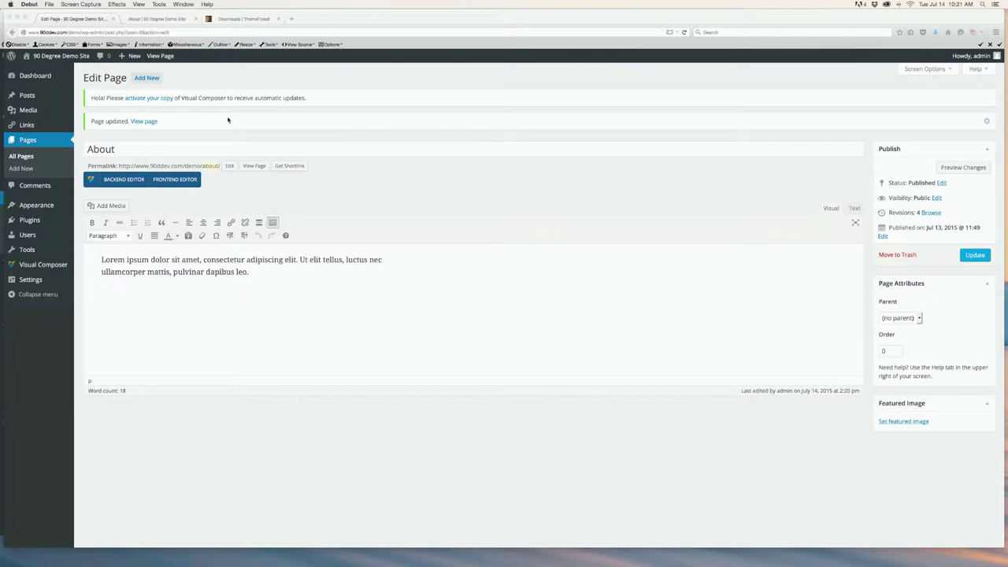
Switch the About page to the backend editor and delete its existing text row.
left_click(85, 98)
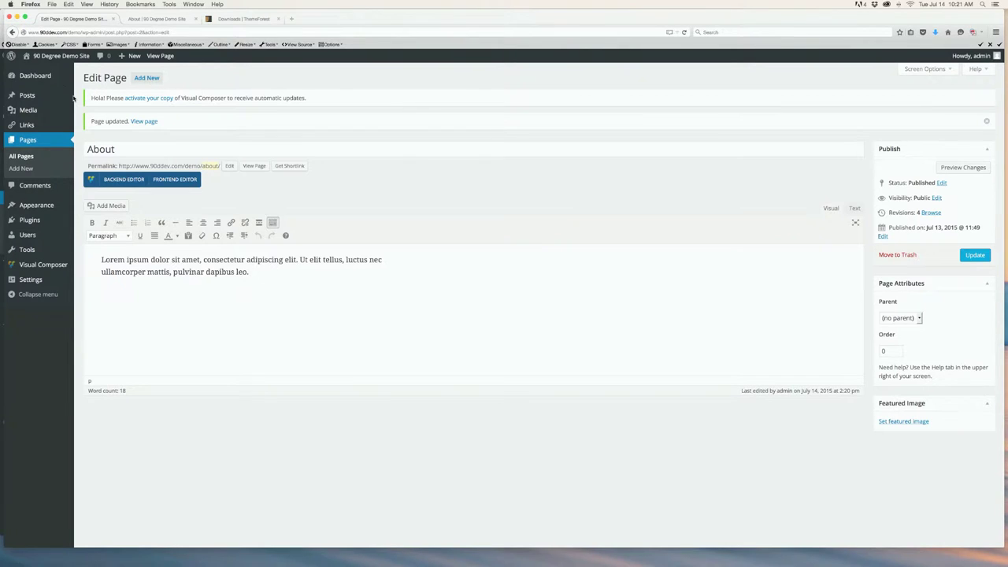
left_click(123, 180)
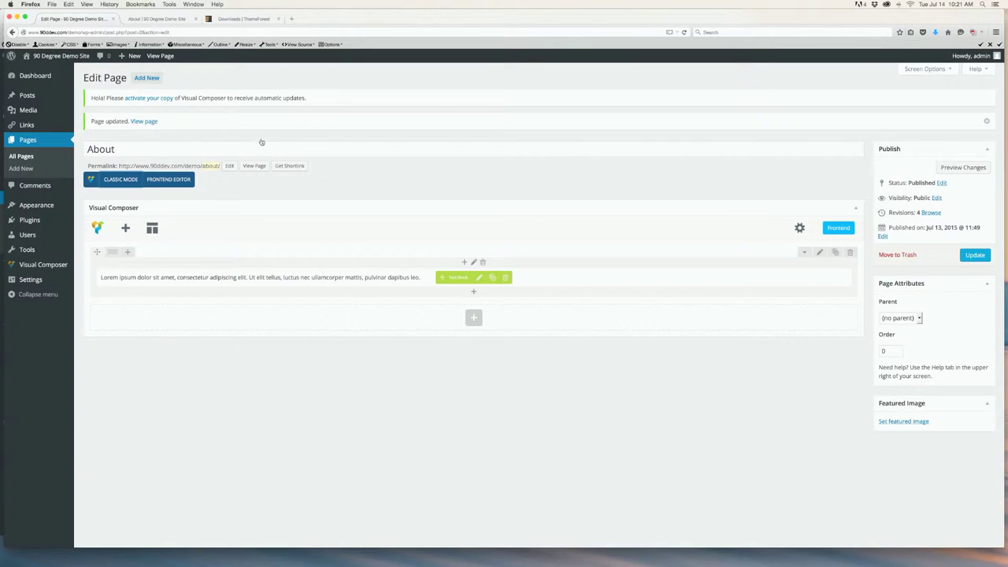
left_click(850, 252)
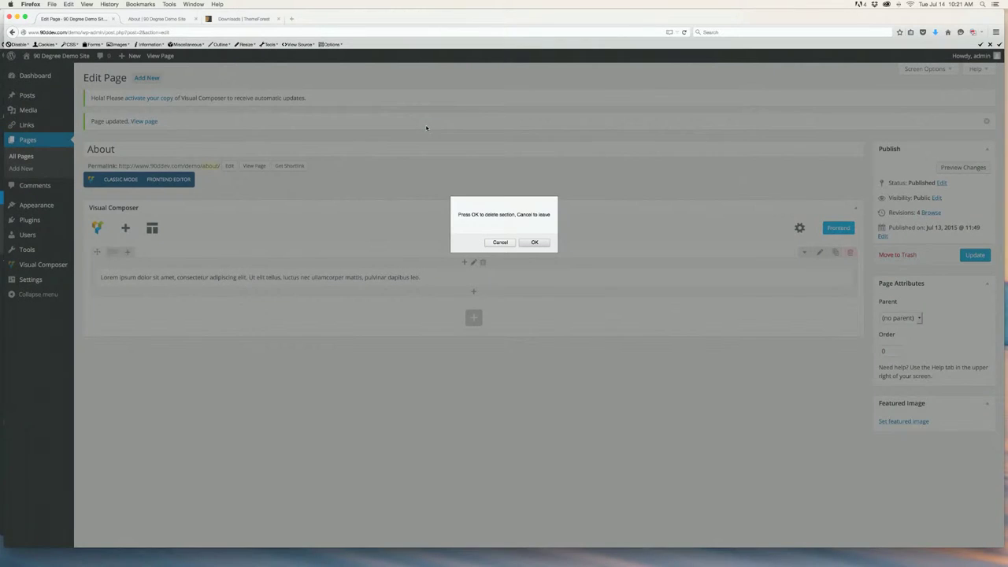
key("Return")
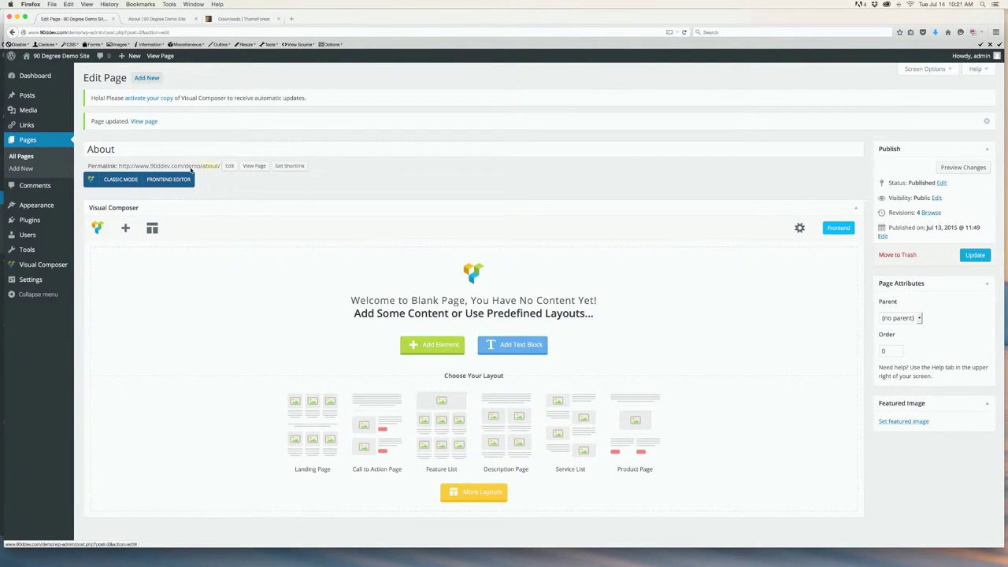
Add a Text Block element with its default placeholder text to the blank page and save its settings.
left_click(418, 348)
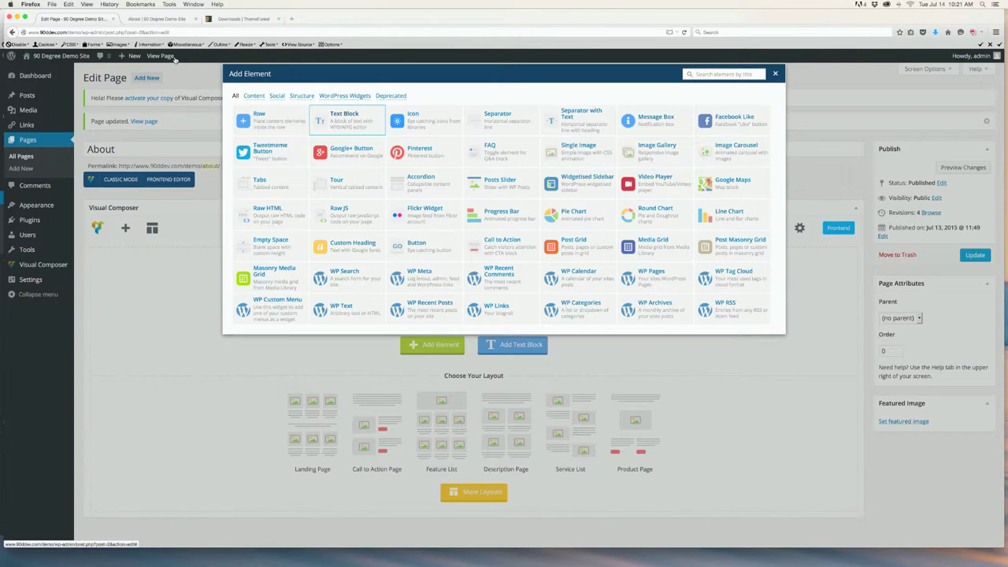
left_click(350, 118)
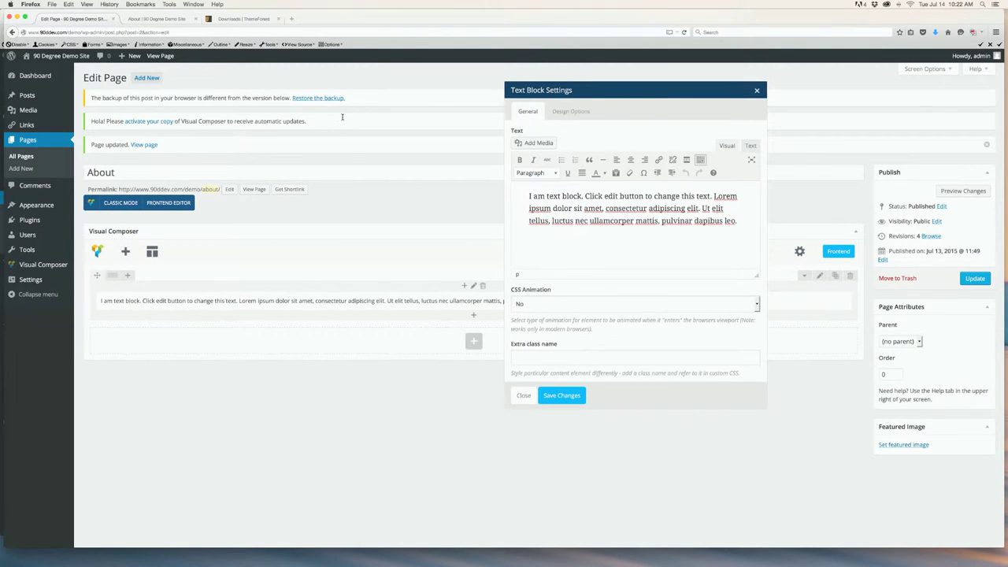
left_click(562, 397)
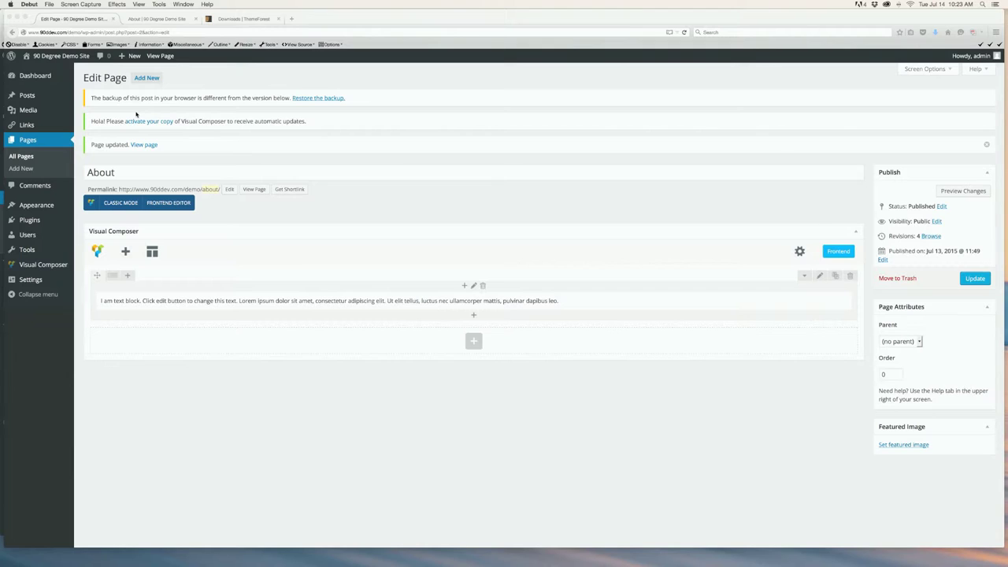
Split the row into 2/3 + 1/3 columns and add a Single Image element with the elderly couple photo to the narrow column.
left_click(58, 141)
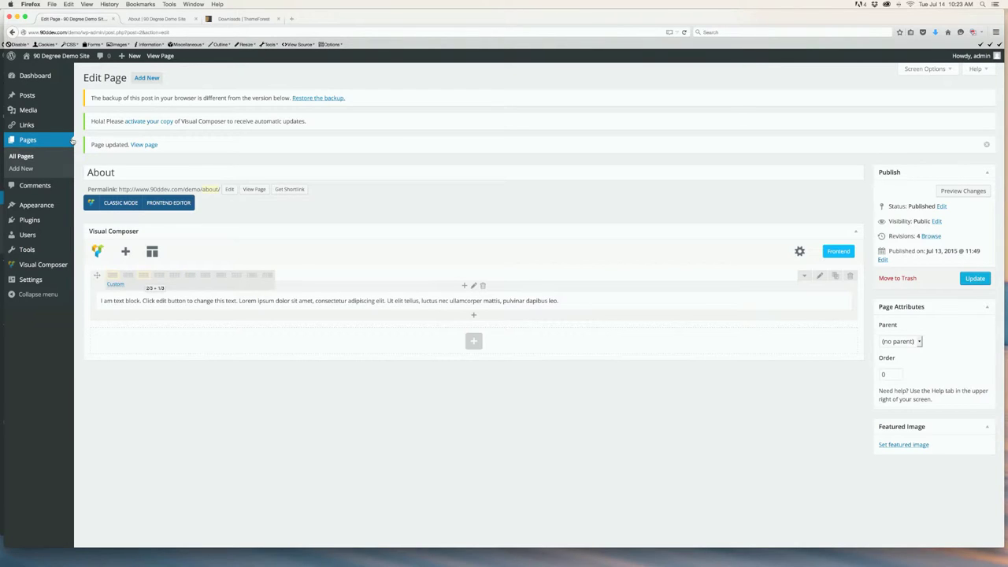
left_click(143, 275)
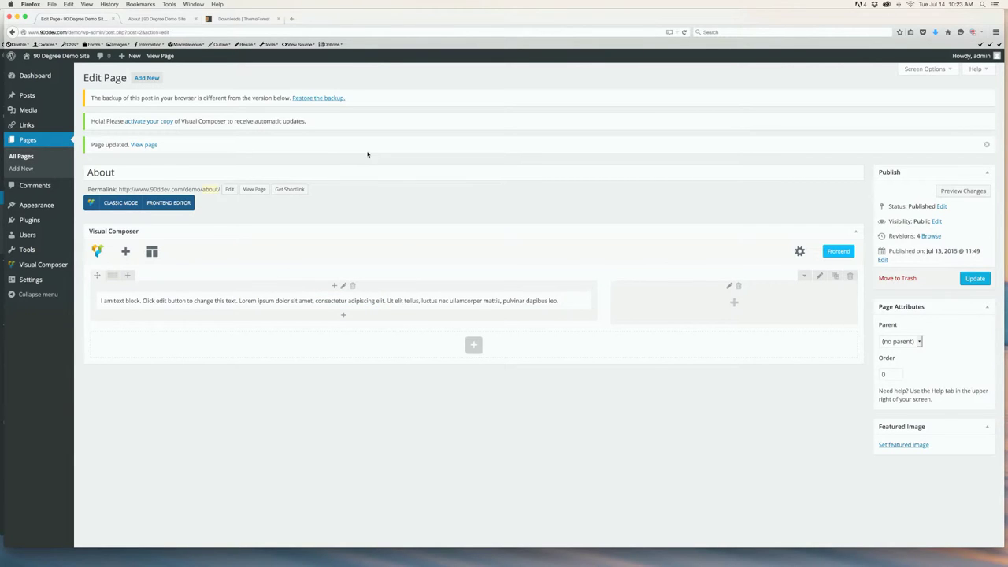
left_click(734, 304)
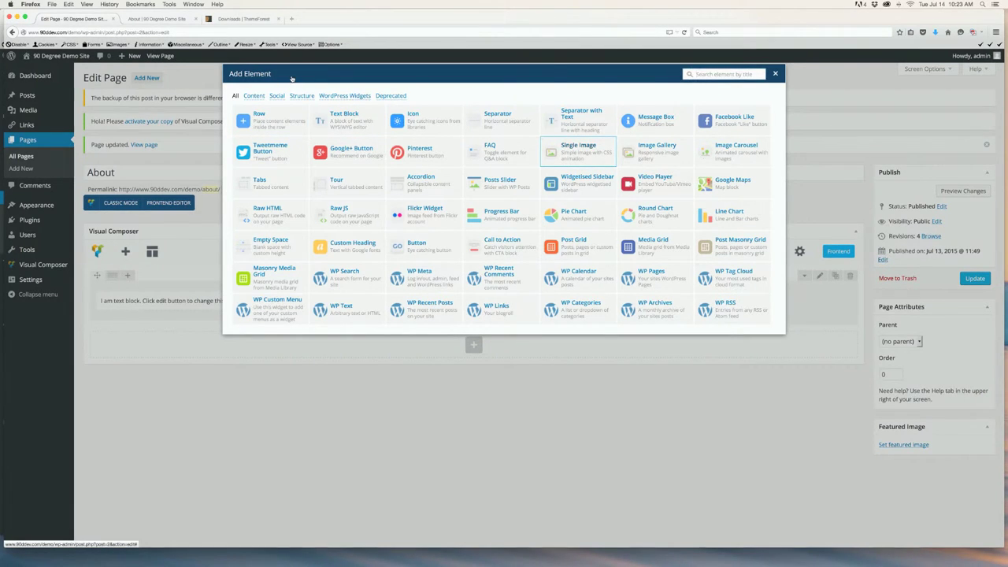
left_click(583, 155)
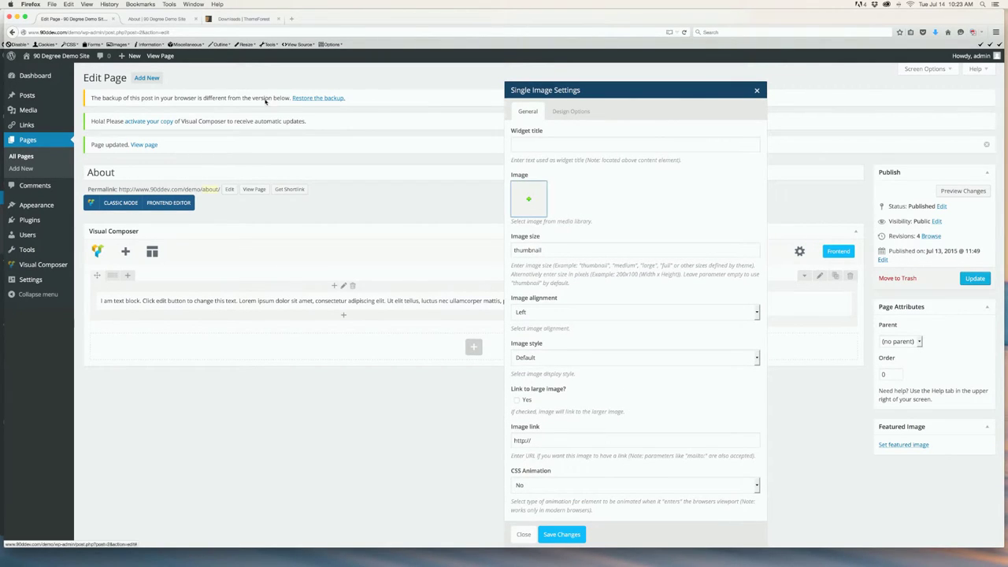
left_click(530, 202)
left_click(56, 157)
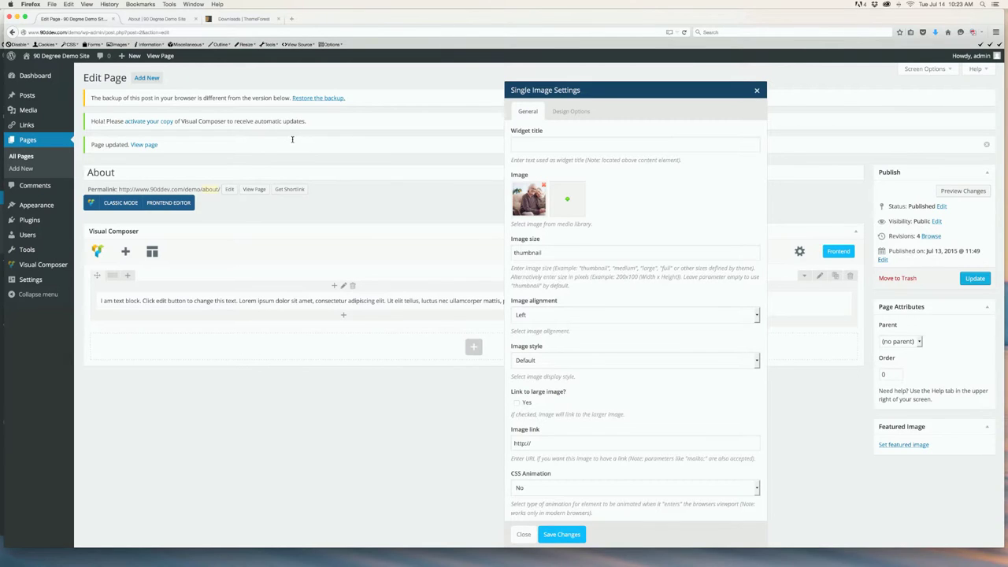
Set the single image's size to full.
left_click(554, 253)
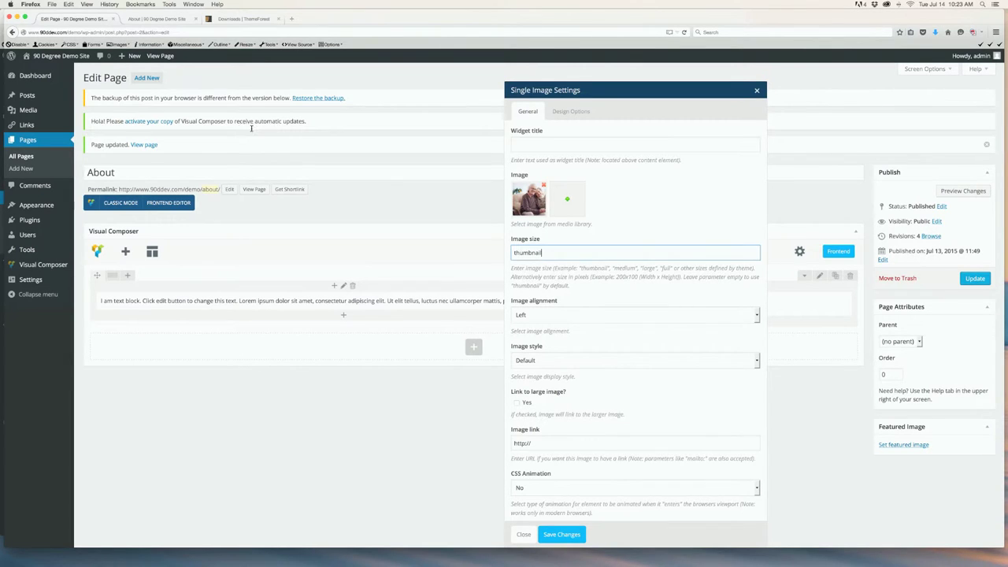
key("super+a")
type("full")
left_click_drag(596, 287, 510, 268)
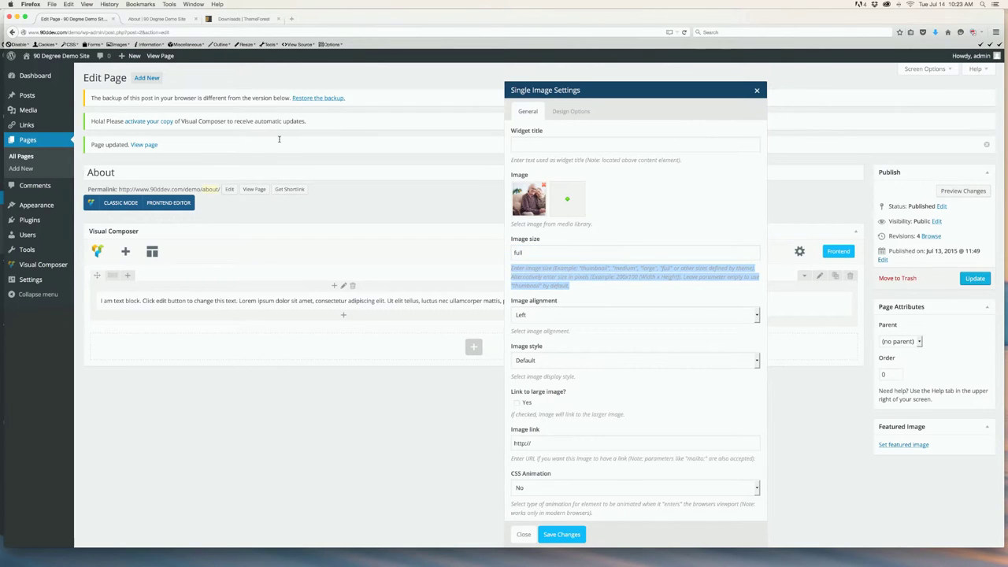
left_click(560, 279)
Set the image alignment to Right and keep the Default image style.
left_click(558, 315)
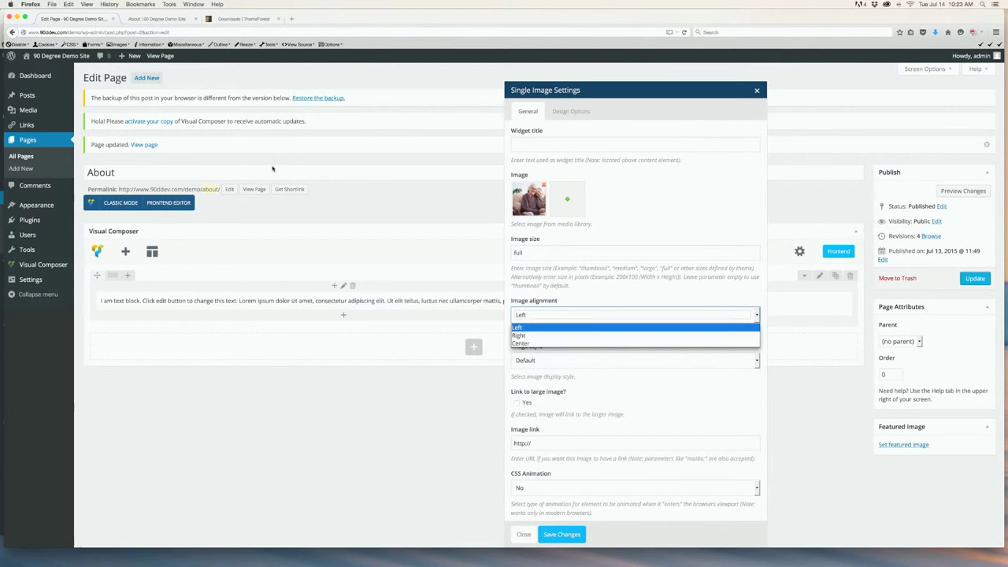
key("Return")
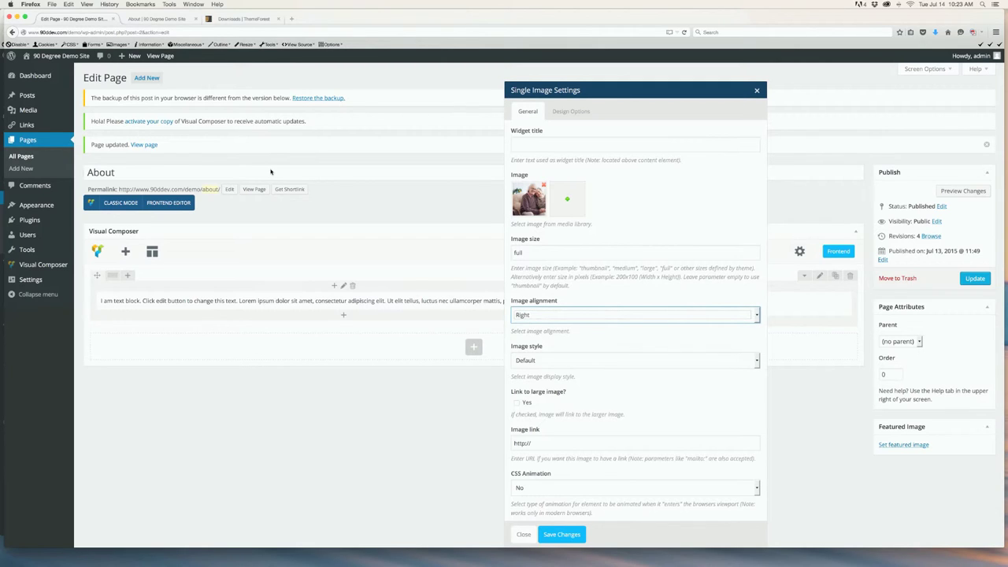
key("Tab")
key("space")
key("Escape")
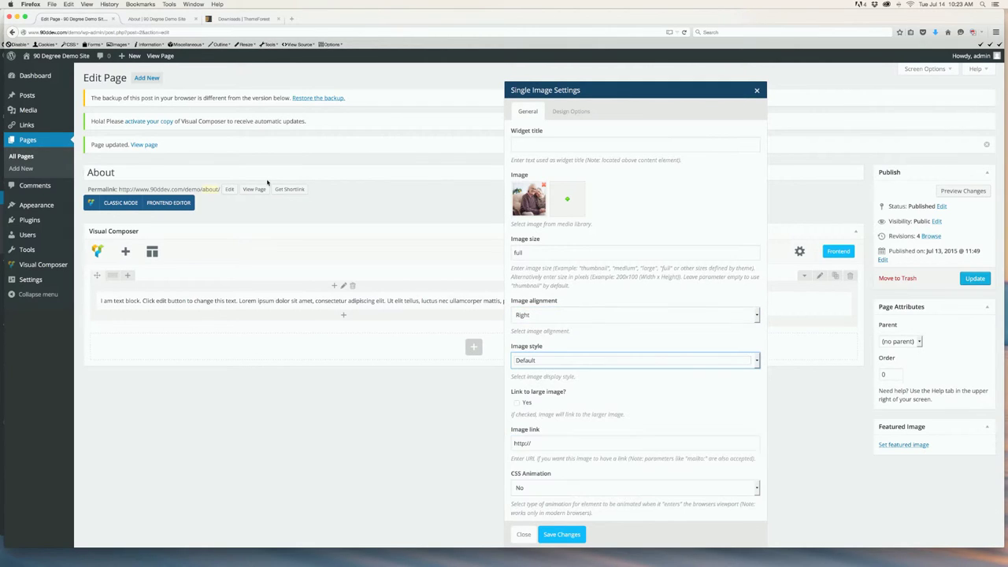
Set the image's CSS animation to Right to left and save the Single Image settings.
scroll(545, 434, "down", 2)
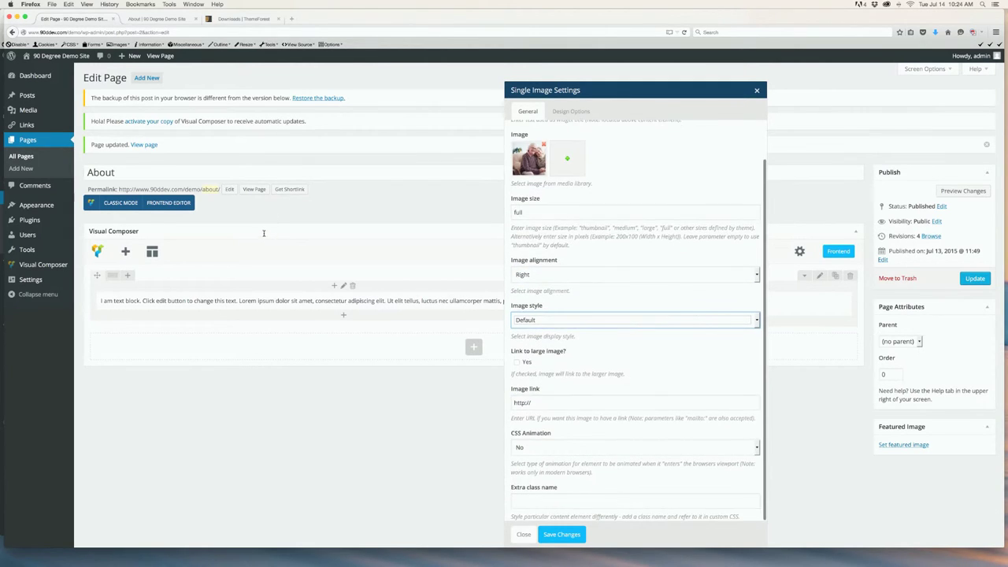
left_click(529, 448)
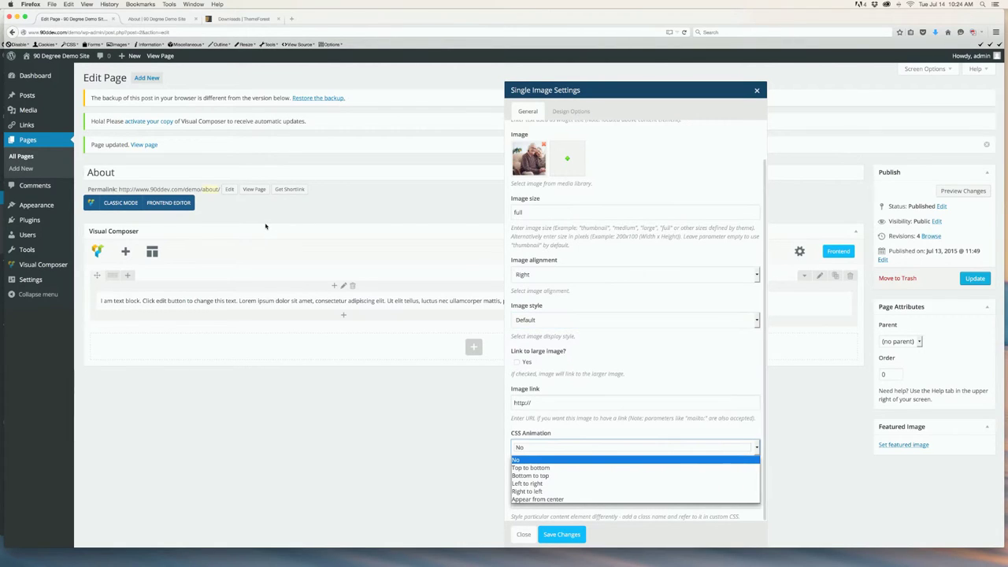
key("Return")
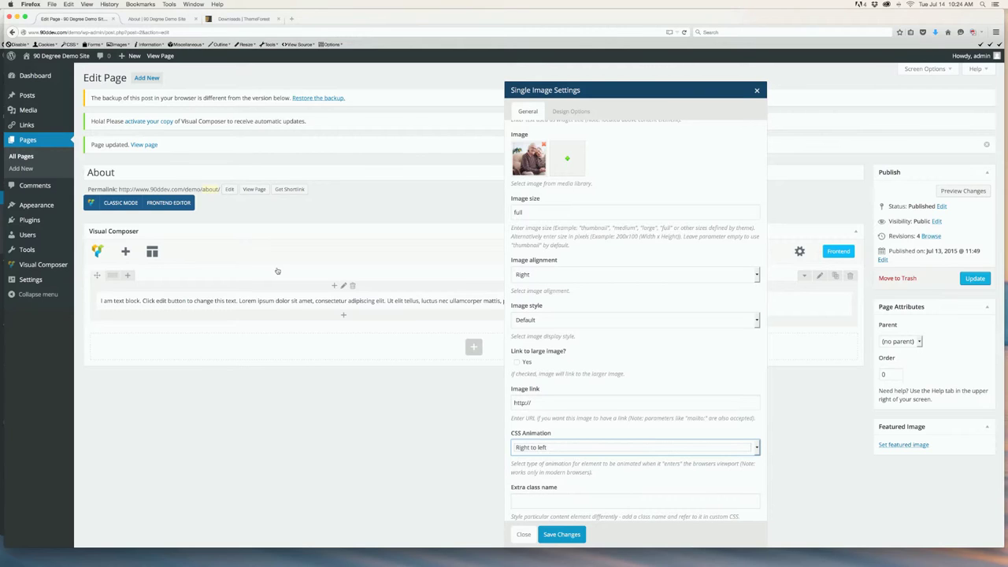
left_click(554, 536)
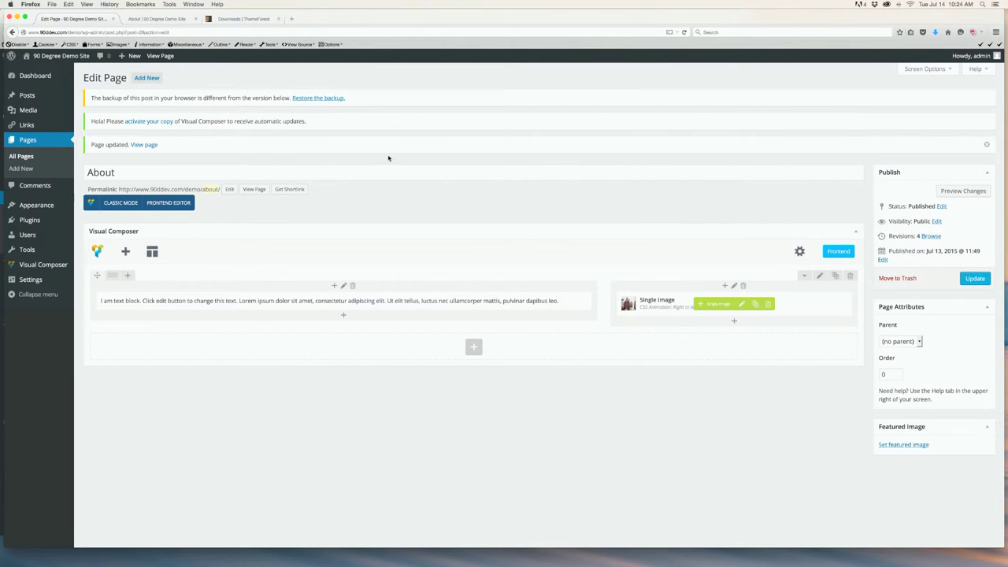
Update the About page and view the published page in a new browser tab.
left_click(975, 280)
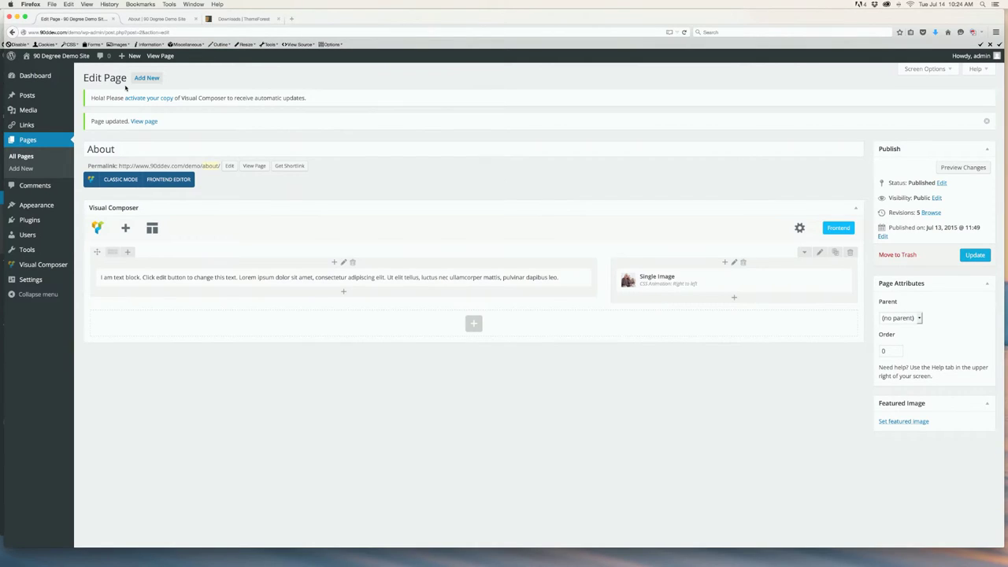
right_click(252, 165)
left_click(285, 174)
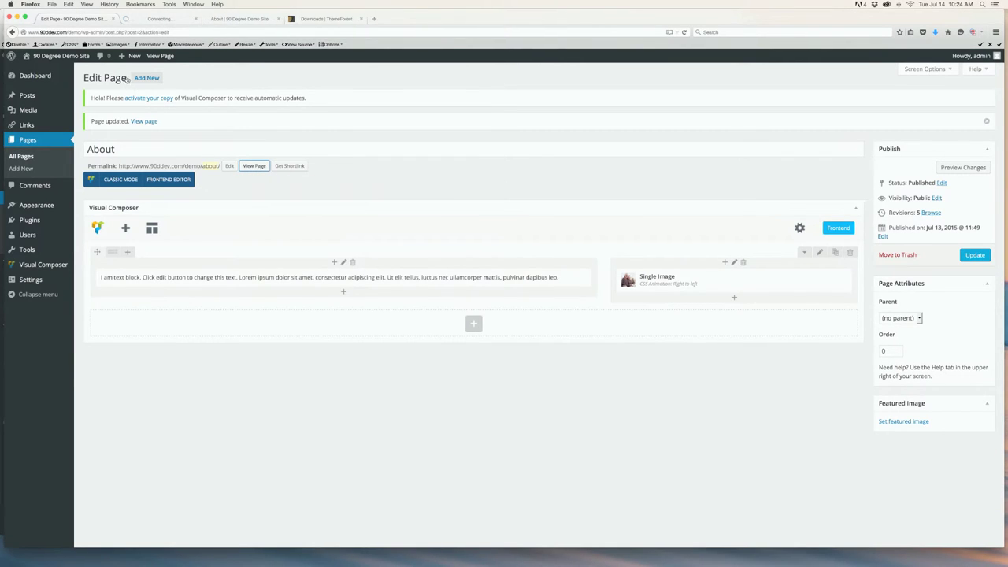
key("ctrl+Tab")
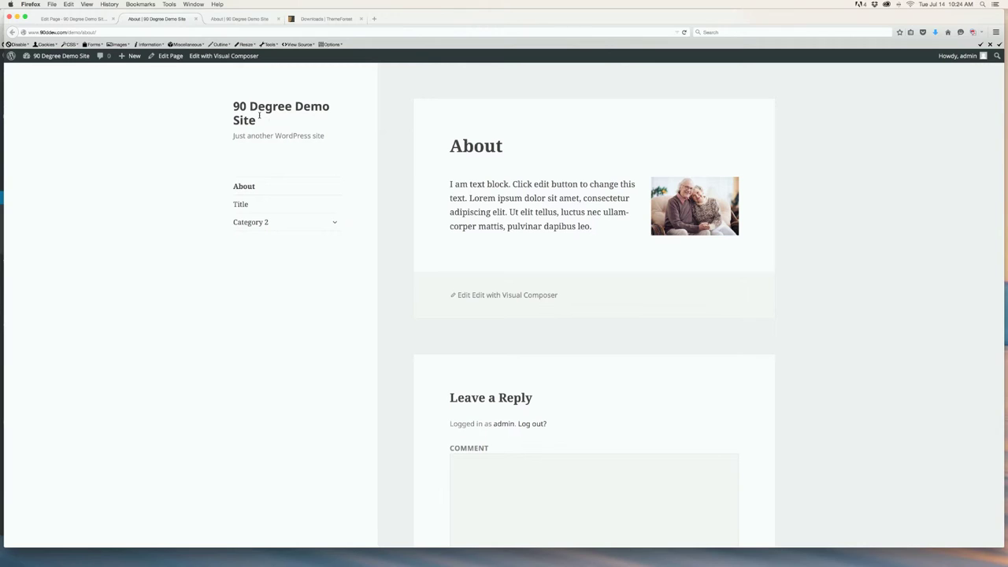
Return to the page editor, save the text block's settings with its current text and update the About page.
left_click(47, 17)
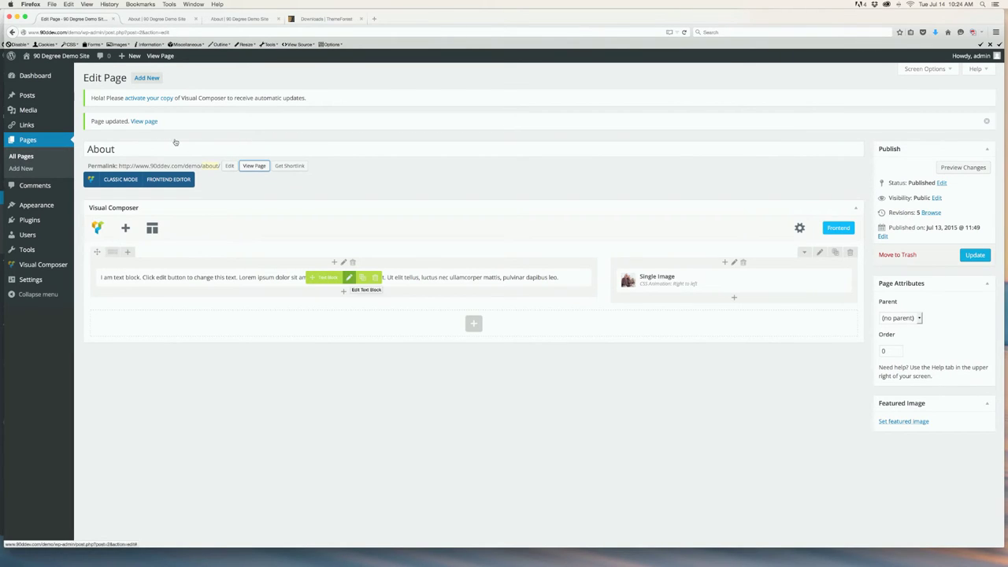
left_click(350, 278)
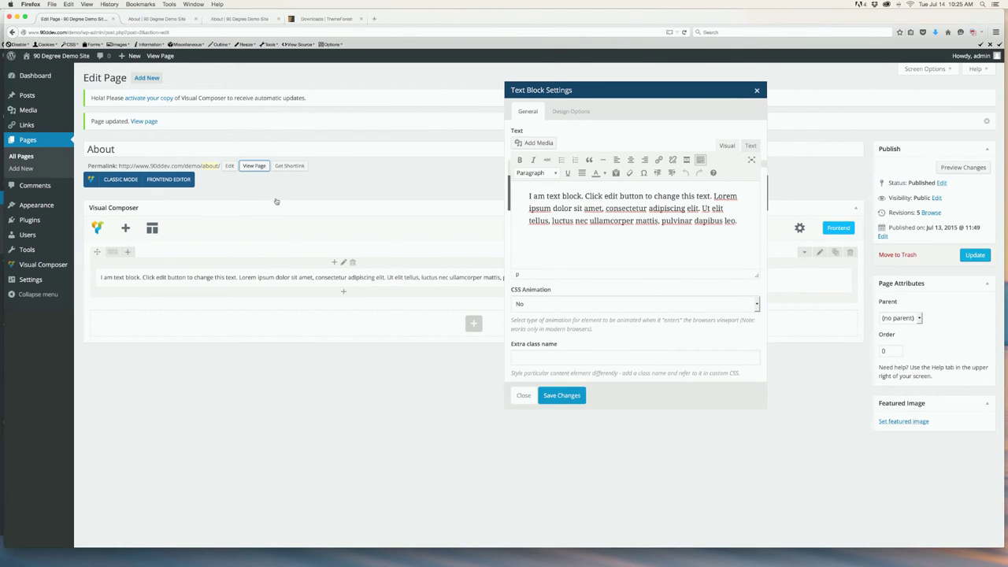
left_click(550, 397)
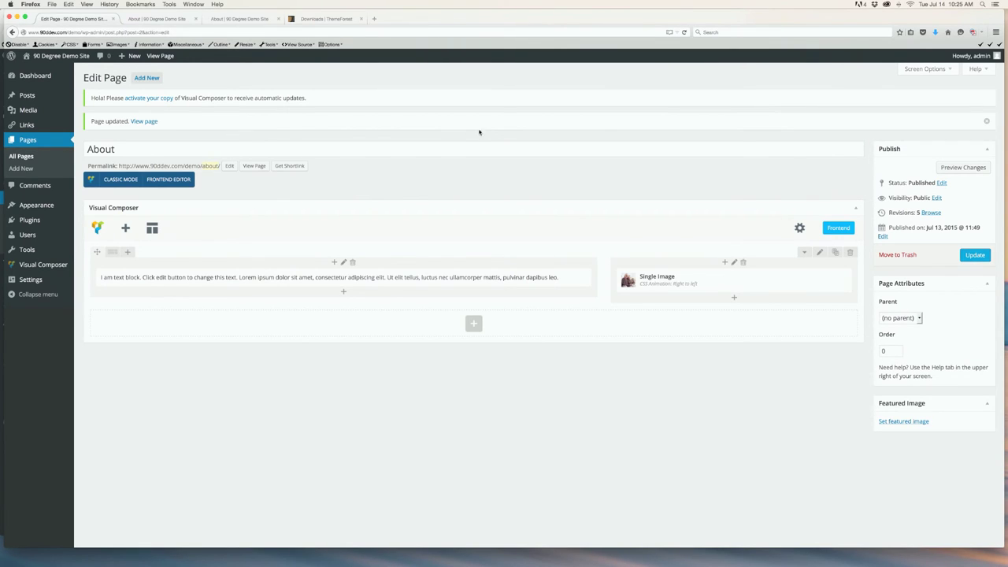
left_click(974, 256)
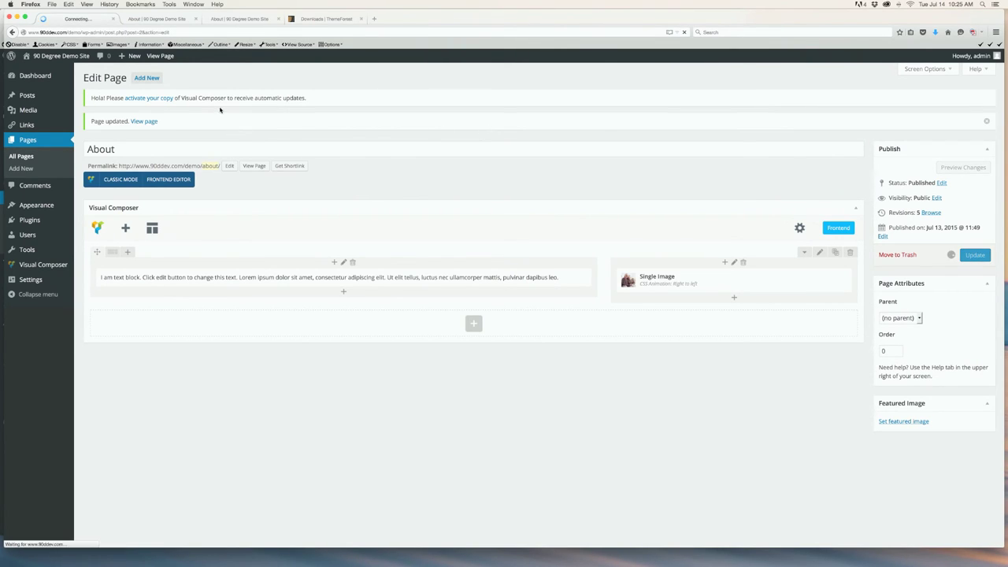